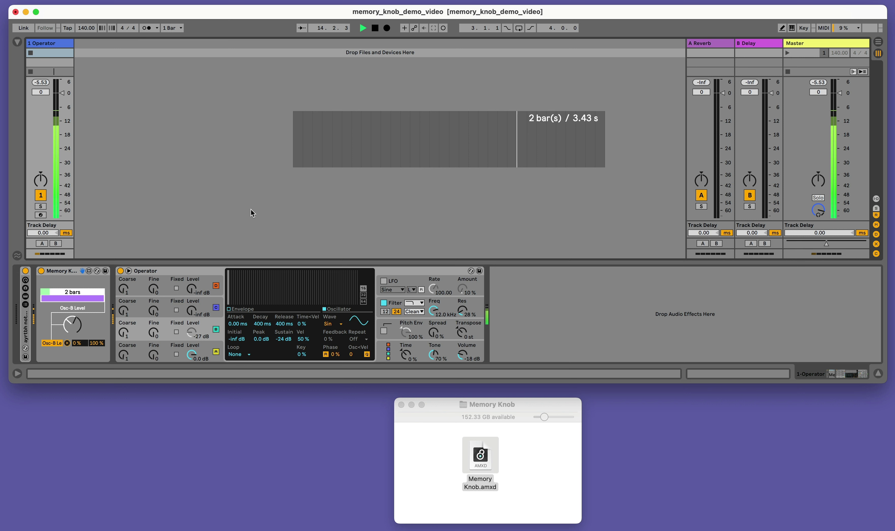
Add a second Memory Knob between the existing Memory Knob and Operator, and map it to oscillator C's level.
drag(480, 454, 124, 300)
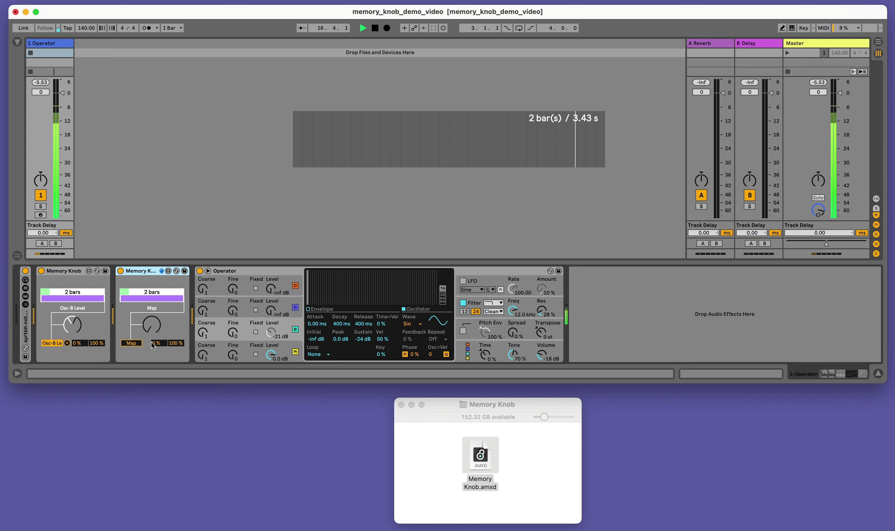
click(270, 310)
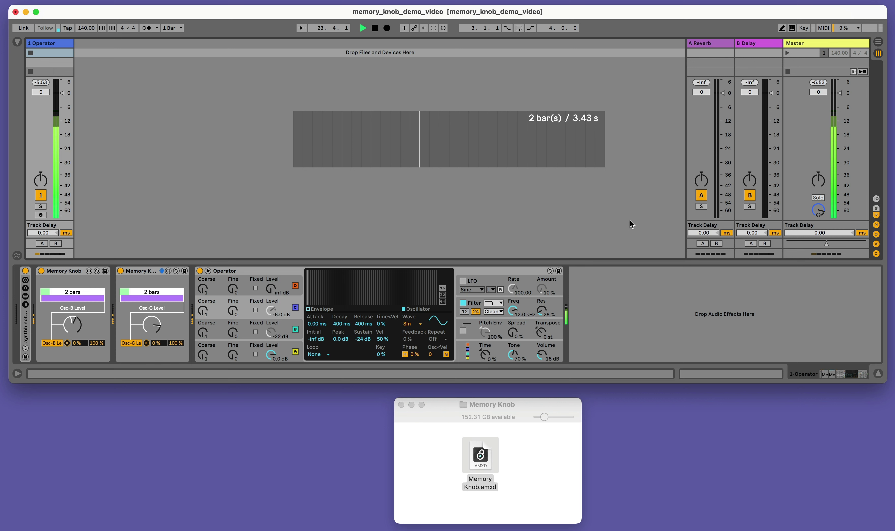
click(519, 440)
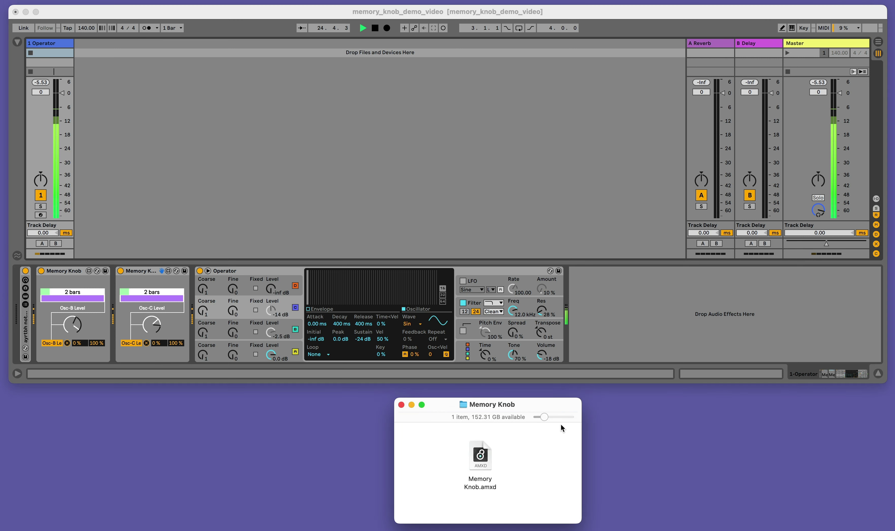
click(615, 222)
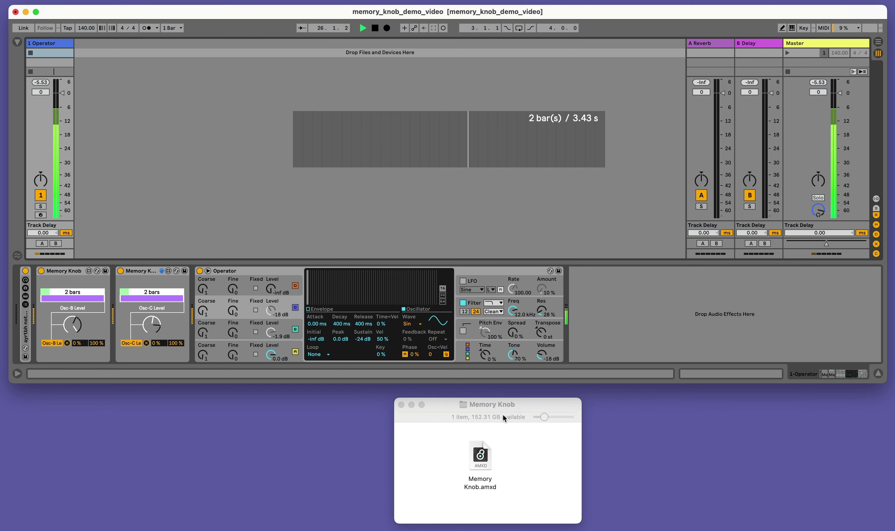
click(621, 336)
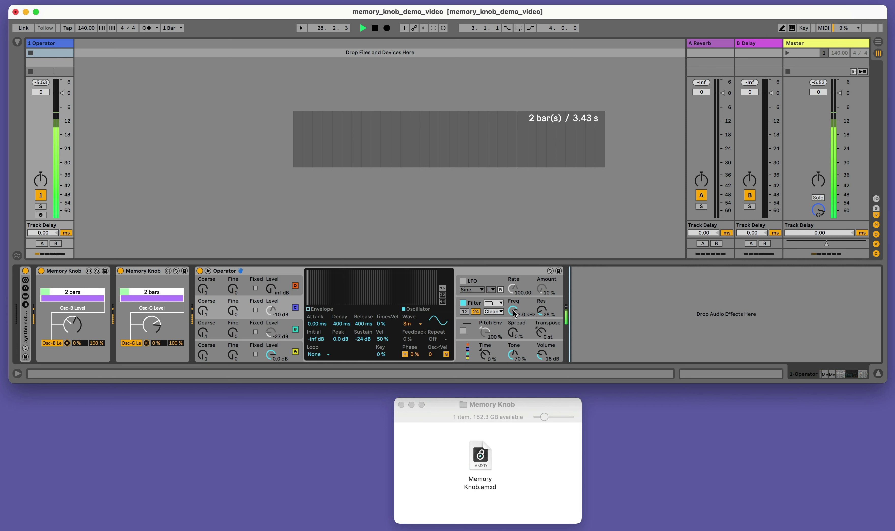
Add a third Memory Knob before Operator with a 50% minimum, mapped to the filter envelope amount, and record a knob movement.
mouse_move(514, 311)
mouse_down()
mouse_move(514, 331)
mouse_move(513, 306)
mouse_up()
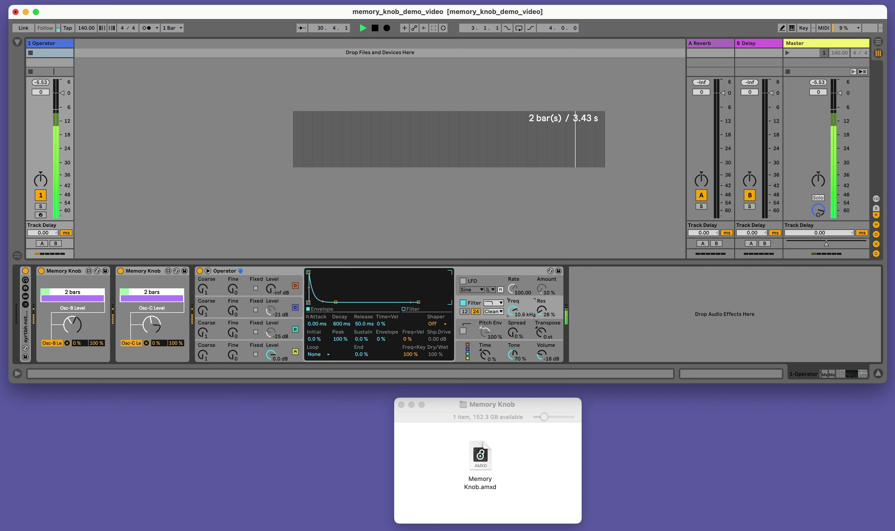
drag(481, 454, 205, 317)
click(240, 344)
text(50)
key(Return)
click(211, 344)
click(461, 340)
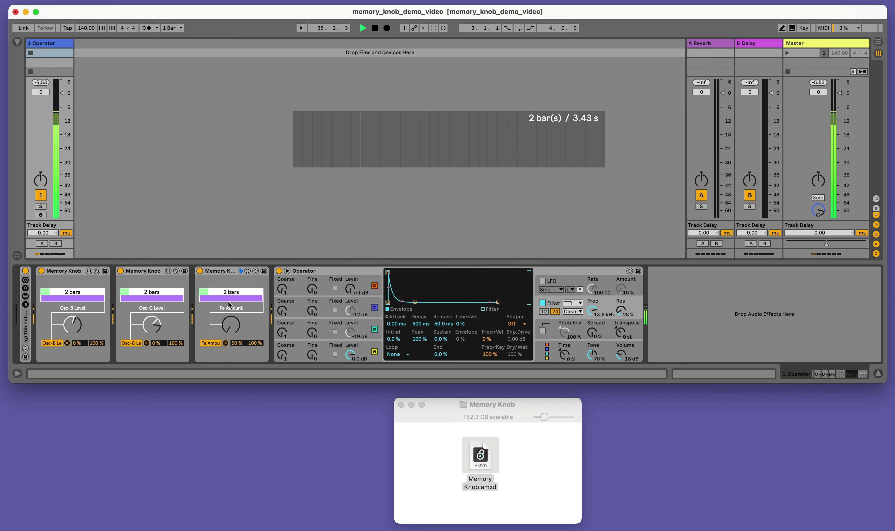
drag(236, 329, 232, 287)
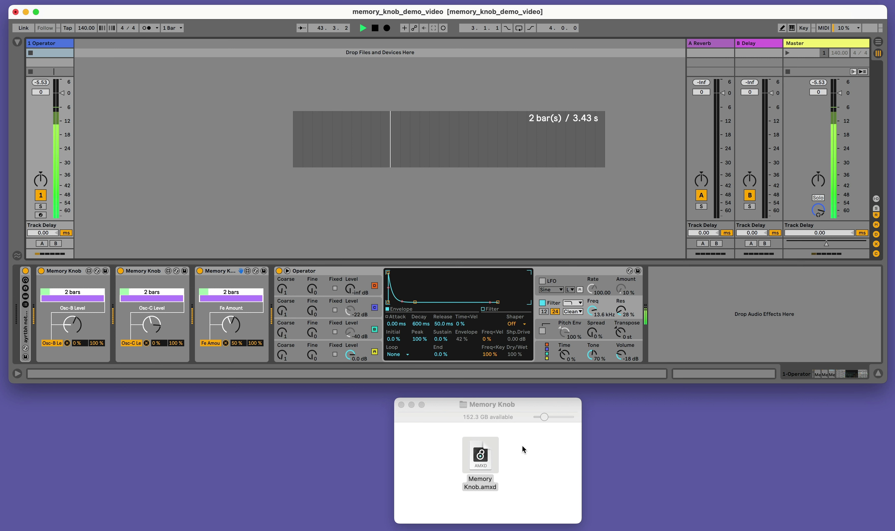
Add a fourth Memory Knob before Operator with a 60% minimum, mapped to the filter frequency, and record a knob movement.
drag(484, 457, 290, 317)
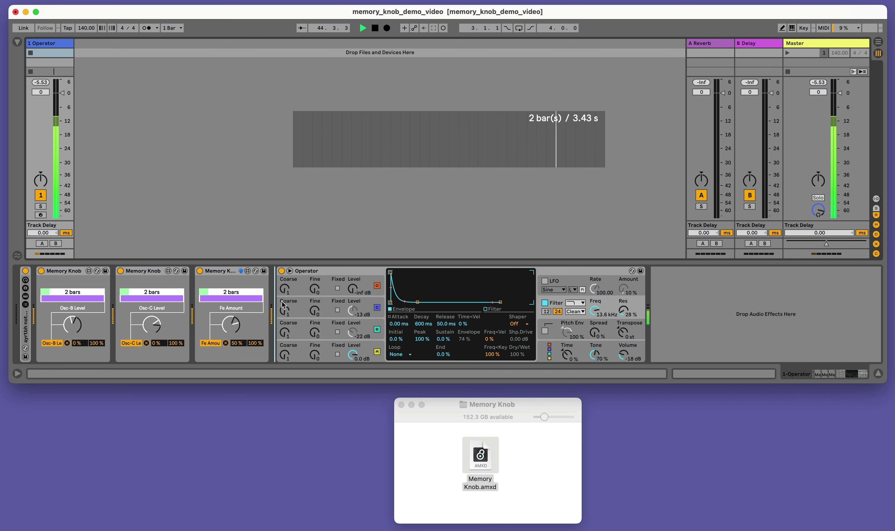
click(325, 346)
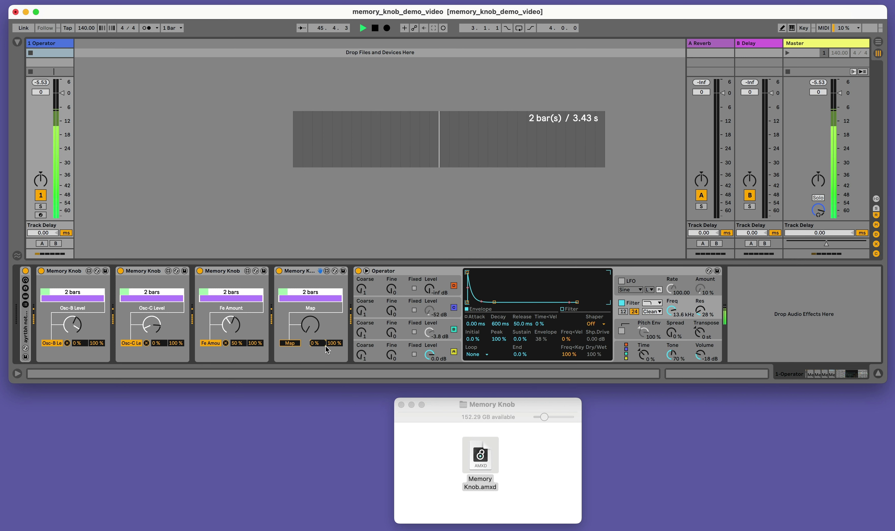
text(60)
key(Return)
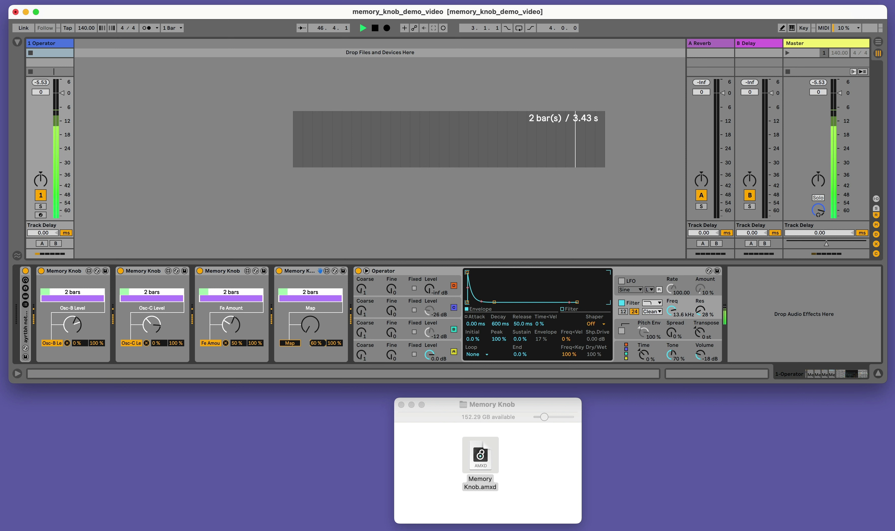
click(296, 342)
click(672, 310)
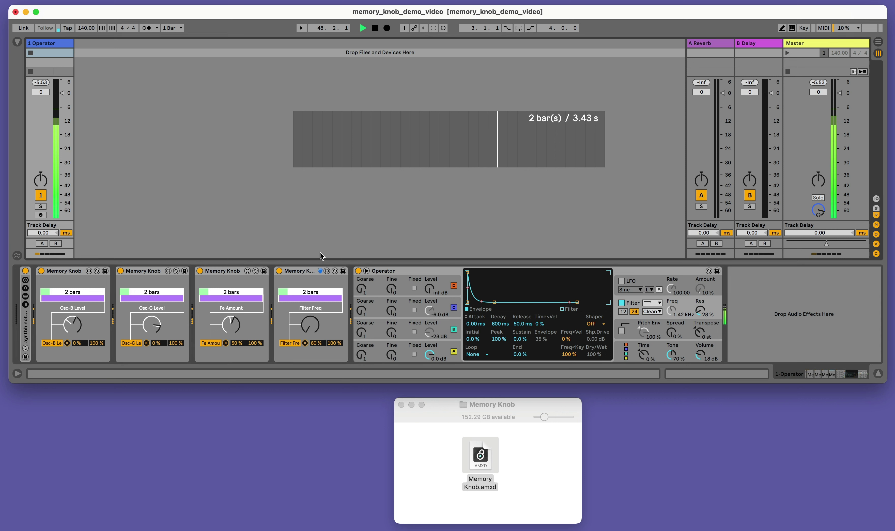
drag(311, 331, 310, 280)
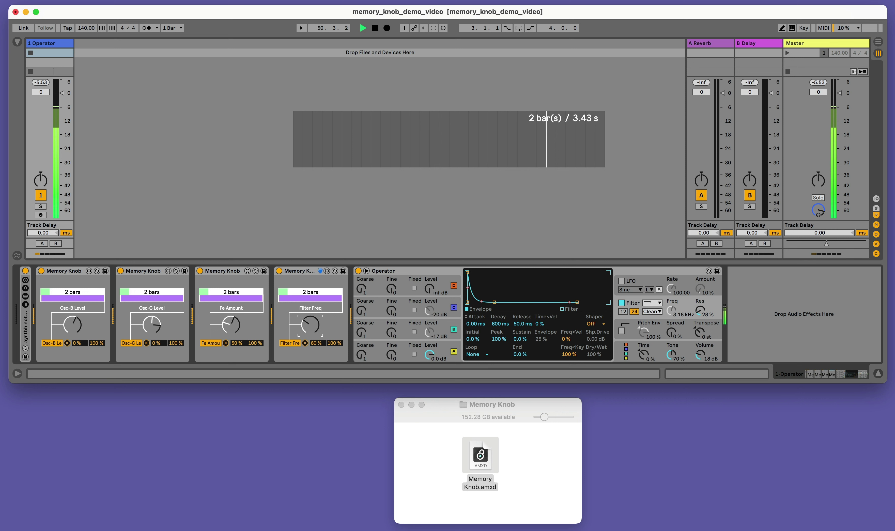
click(385, 195)
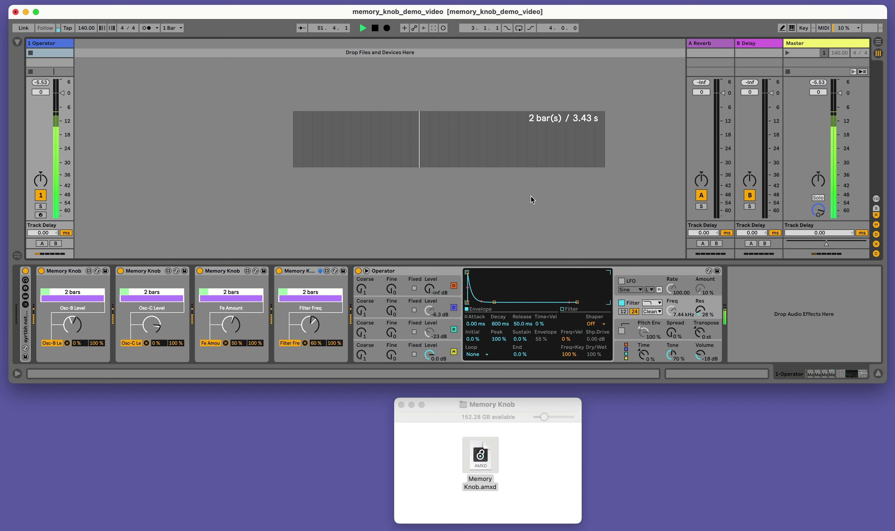
Set Operator's filter resonance to 55% and record new movements on the oscillator level Memory Knobs.
drag(700, 310, 700, 309)
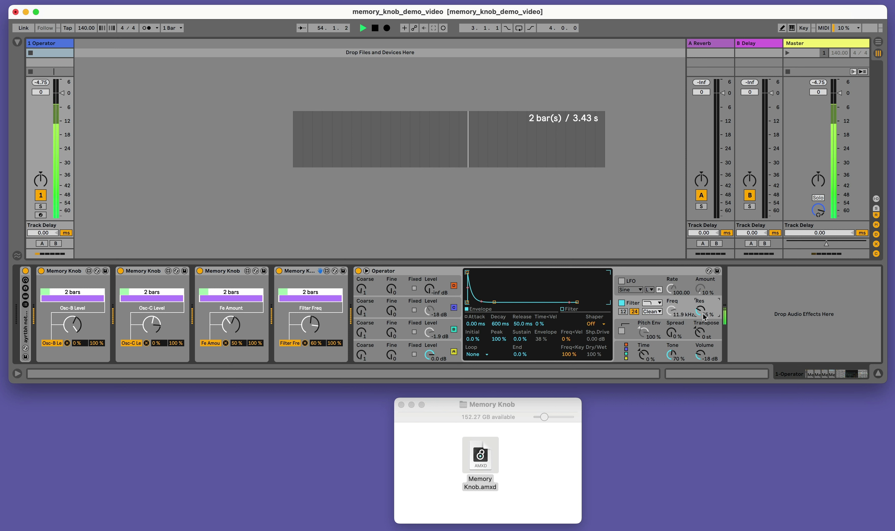
click(587, 220)
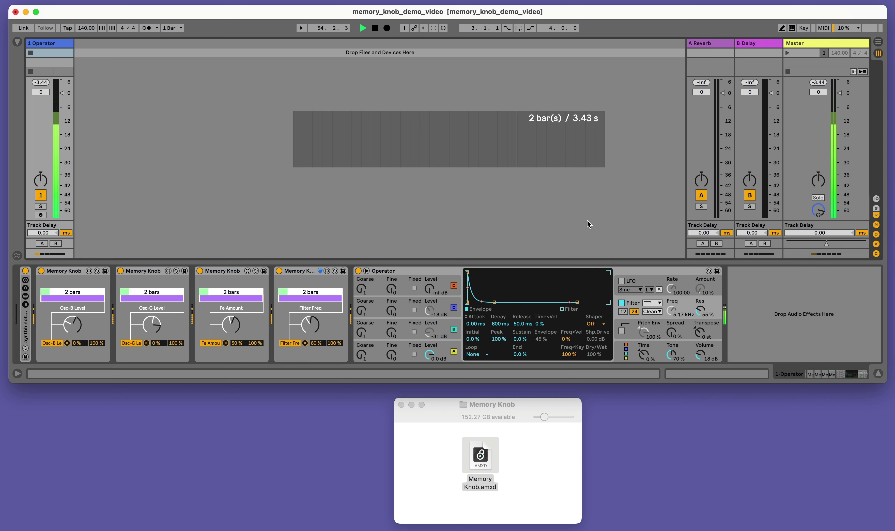
click(152, 325)
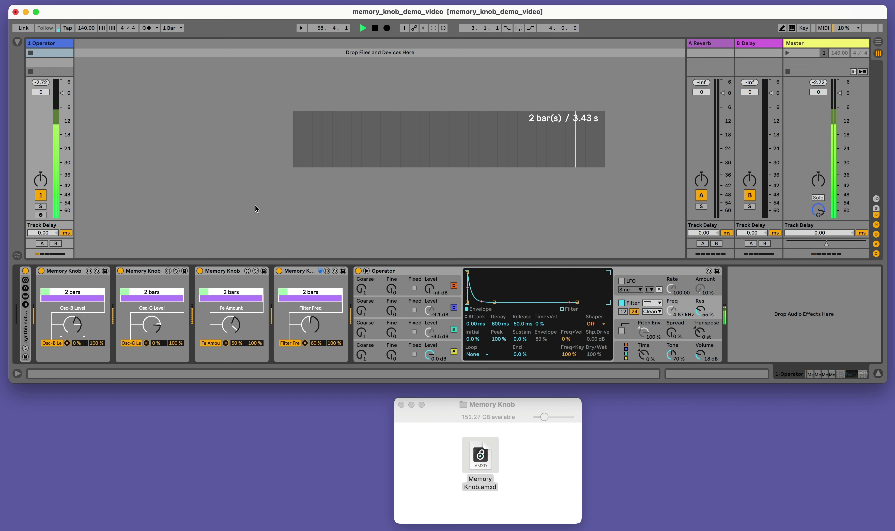
click(625, 195)
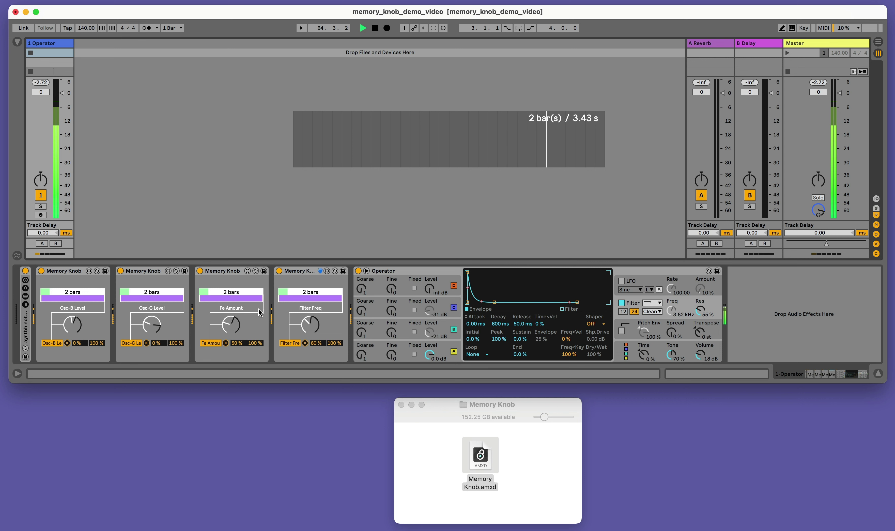
Restrict the Fe Amount and Osc-B Level Memory Knobs to short loop sections, and try different loop sections on Osc-C Level.
mouse_move(216, 298)
mouse_down()
mouse_move(233, 299)
mouse_move(223, 298)
mouse_up()
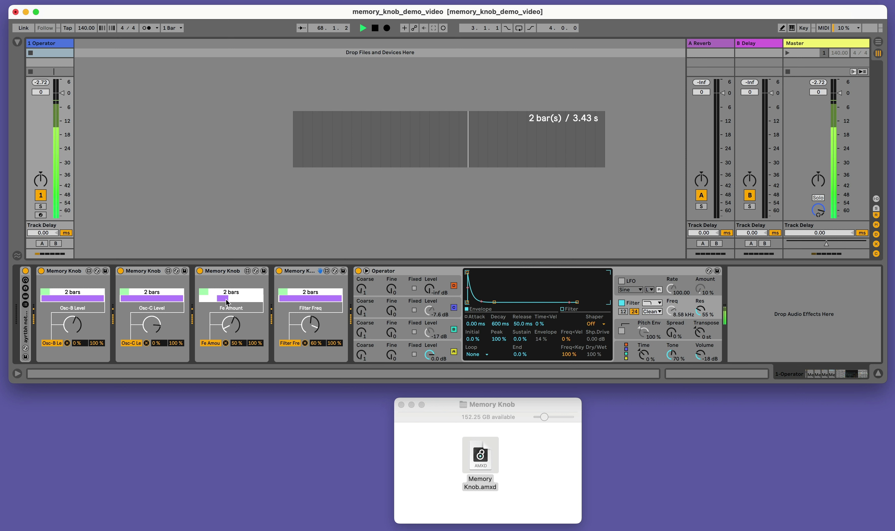
drag(74, 299, 70, 305)
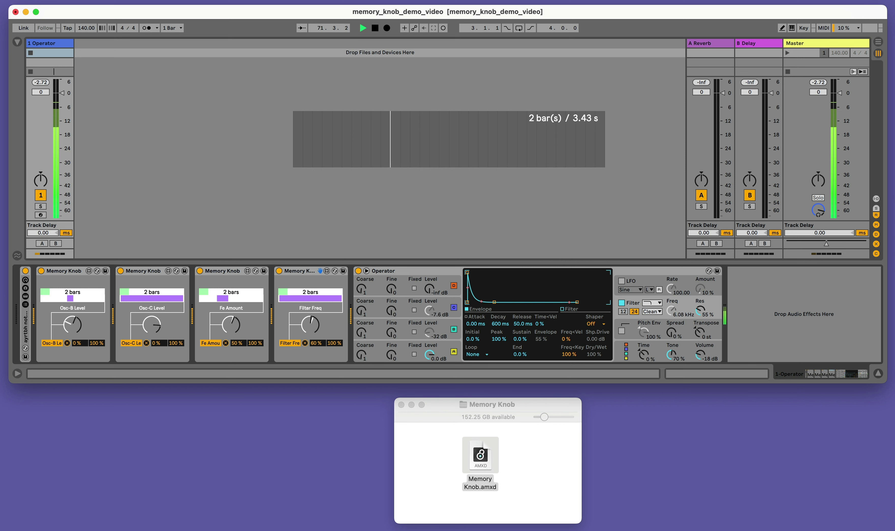
drag(71, 298, 67, 302)
drag(65, 298, 63, 298)
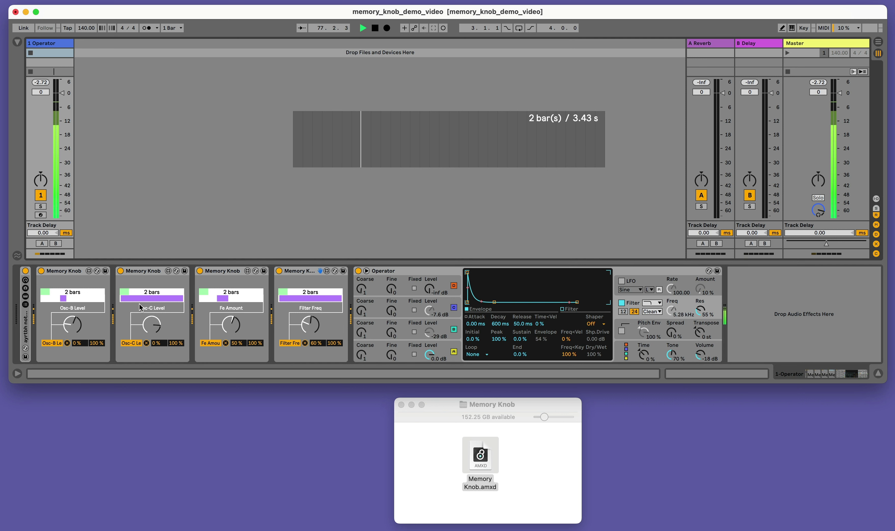
mouse_move(141, 300)
mouse_down()
mouse_move(159, 301)
mouse_move(152, 314)
mouse_move(152, 291)
mouse_up()
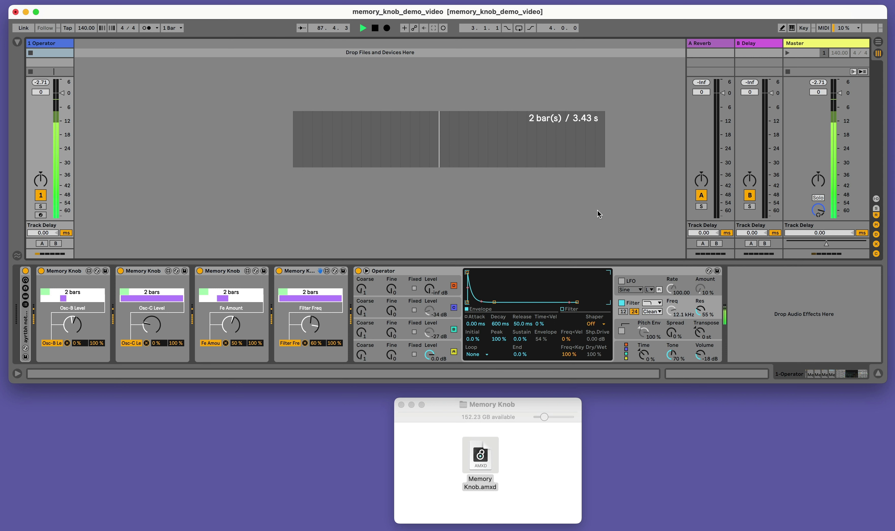
Add a fifth Memory Knob before Operator, map it to the Time parameter, and record a knob movement.
drag(481, 455, 361, 302)
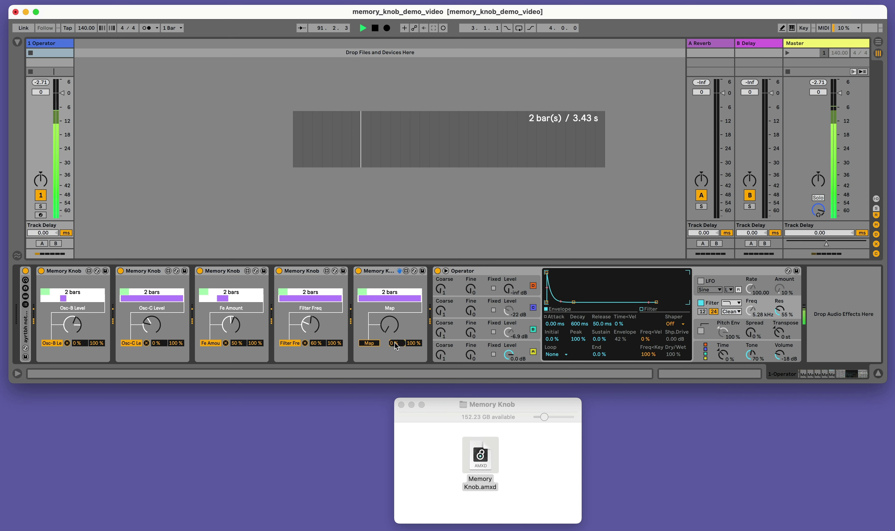
click(369, 343)
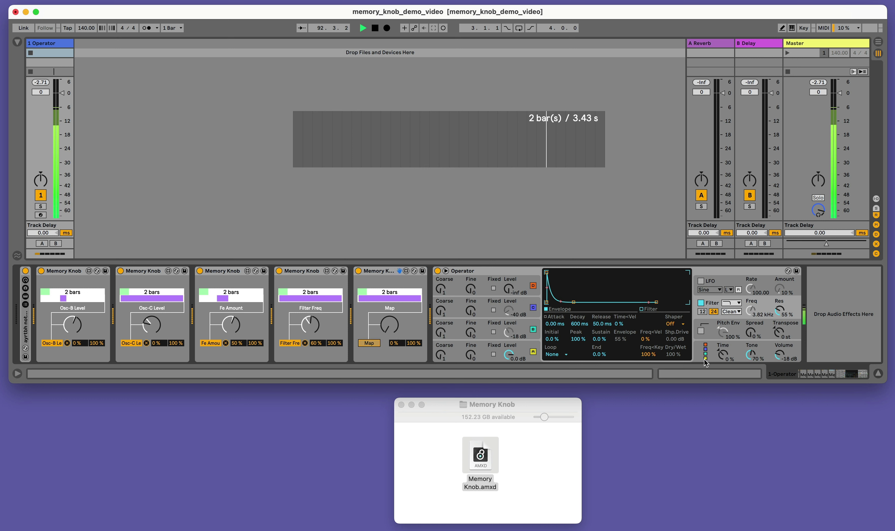
click(723, 354)
drag(389, 328, 389, 302)
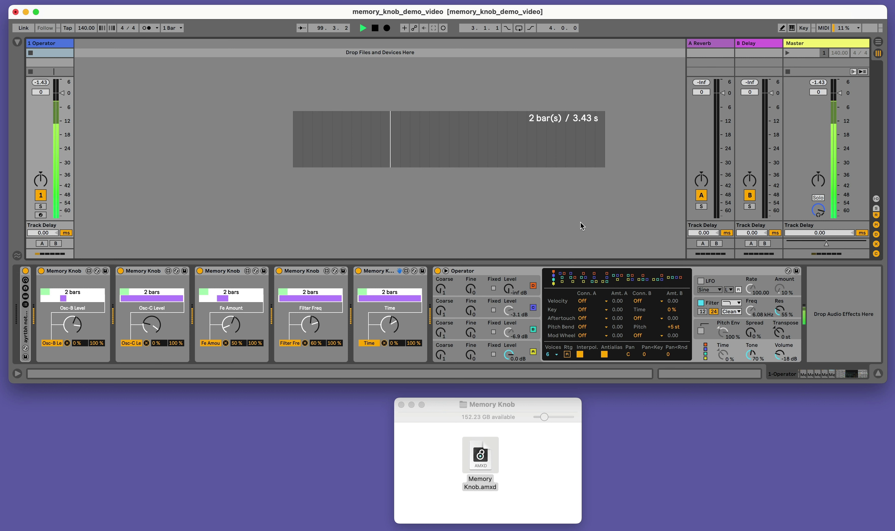
Try coarse tuning on oscillators C and B, and add a sixth Memory Knob mapped to B Coarse with a 50% maximum.
click(441, 310)
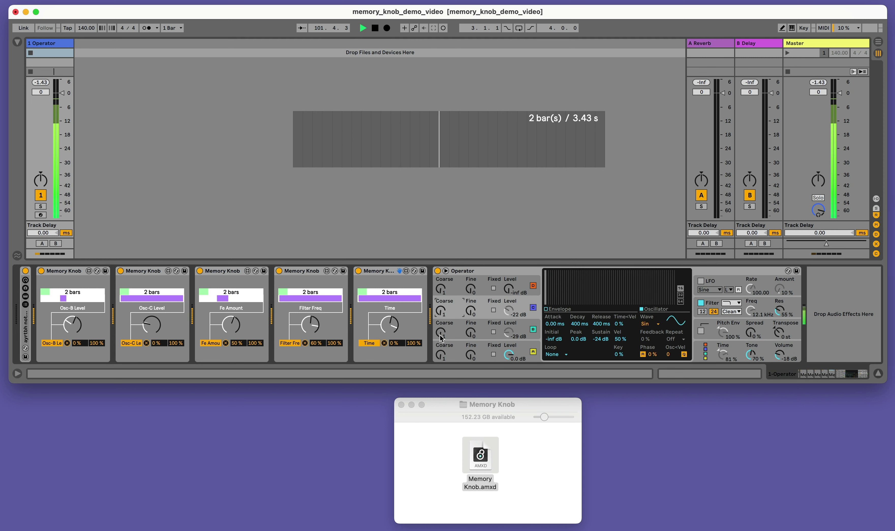
drag(441, 338, 440, 326)
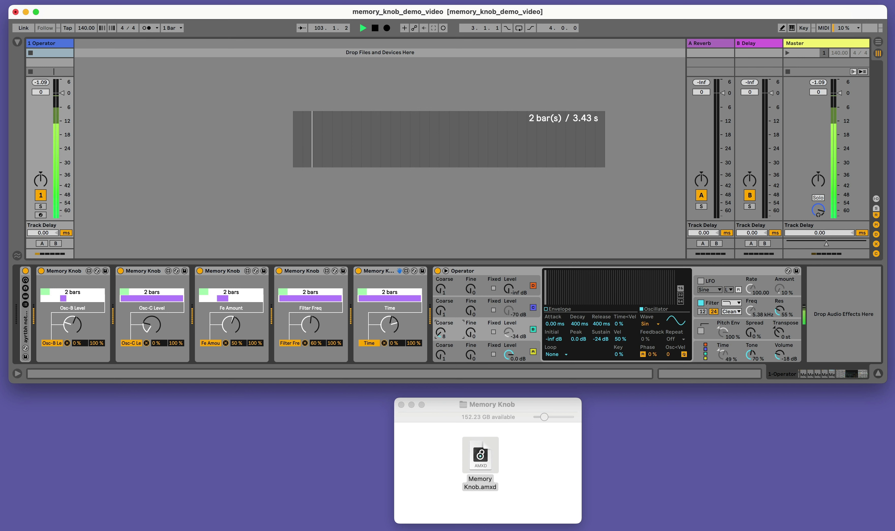
drag(480, 450, 448, 307)
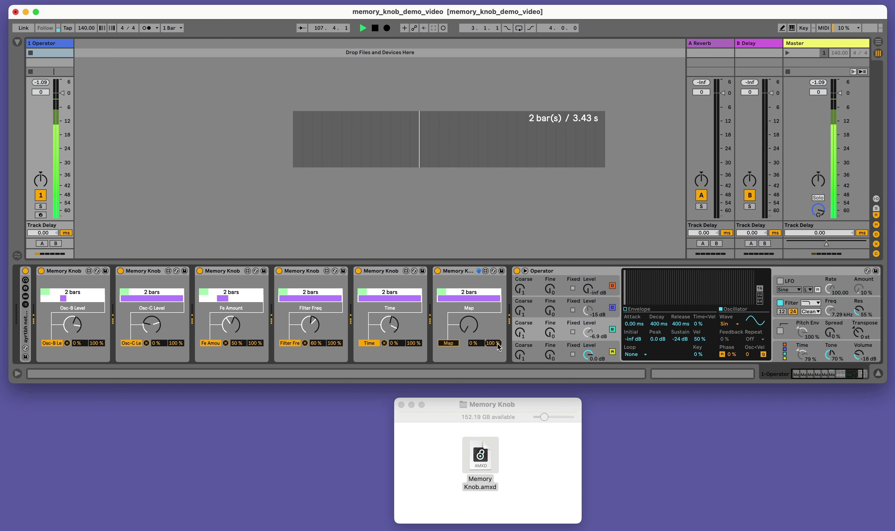
click(450, 343)
click(520, 333)
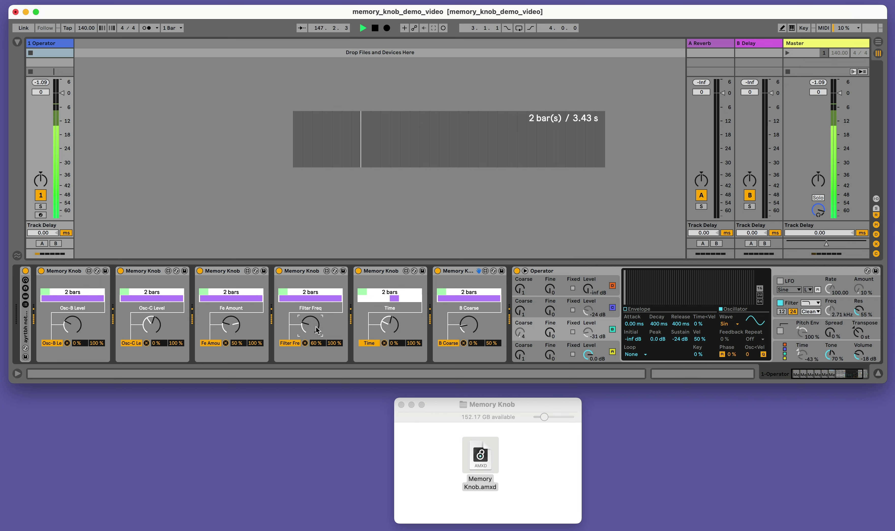
Set the Filter Freq Memory Knob's minimum to 30% and raise Operator's filter resonance to 79%.
click(318, 343)
text(30)
click(459, 199)
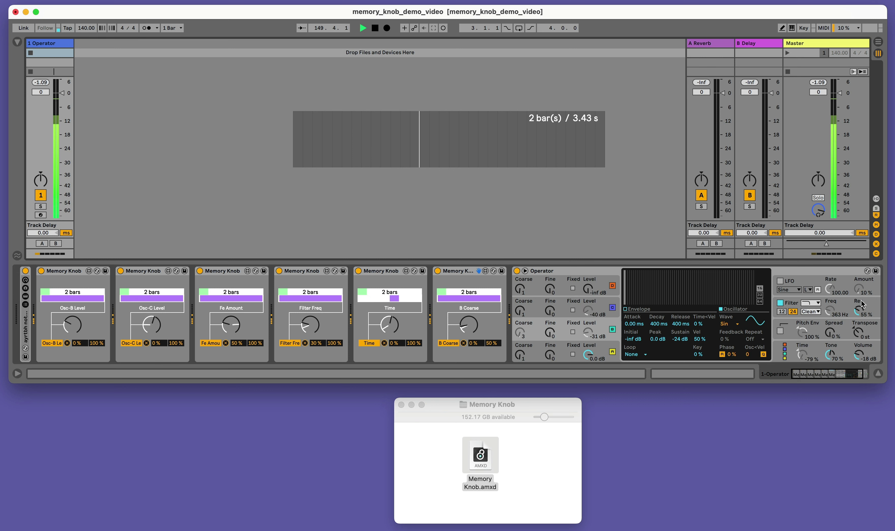
drag(859, 310, 860, 282)
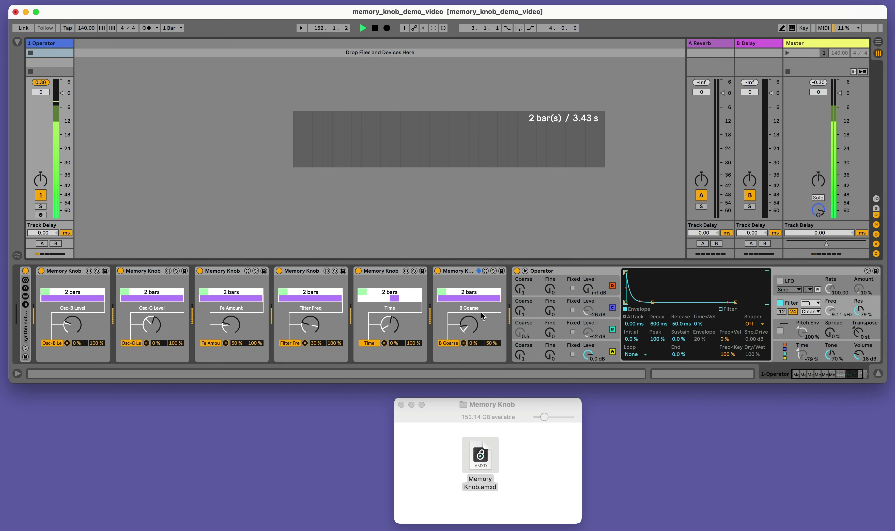
Restrict the Filter Freq, Time, B Coarse, Fe Amount and Osc-C Level Memory Knobs to short sections of their loops.
drag(293, 299, 300, 299)
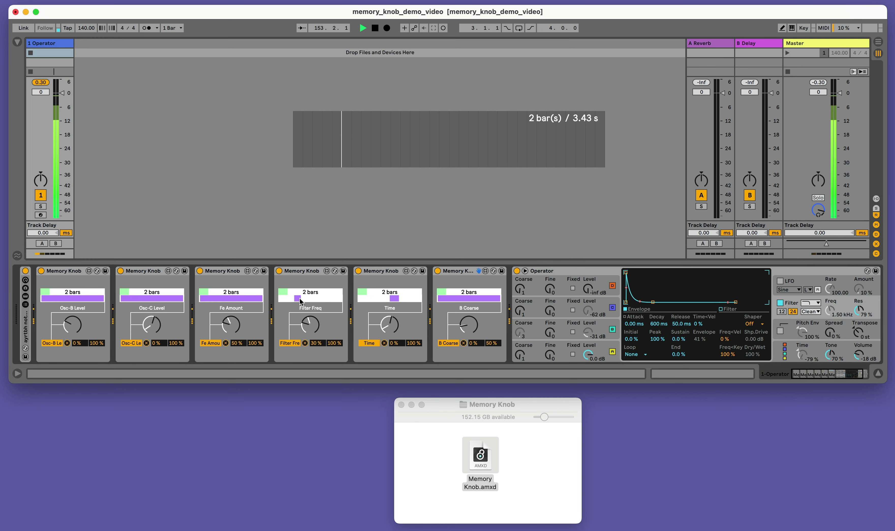
drag(369, 298, 378, 299)
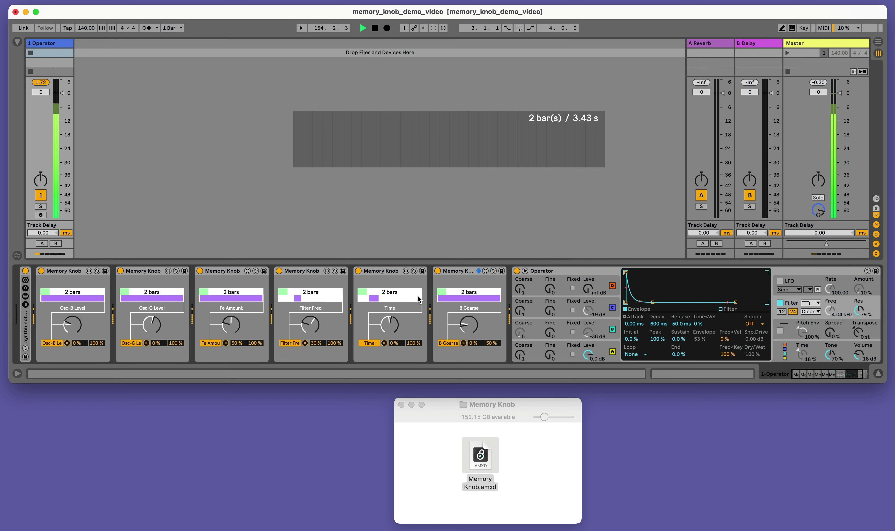
click(466, 298)
click(213, 298)
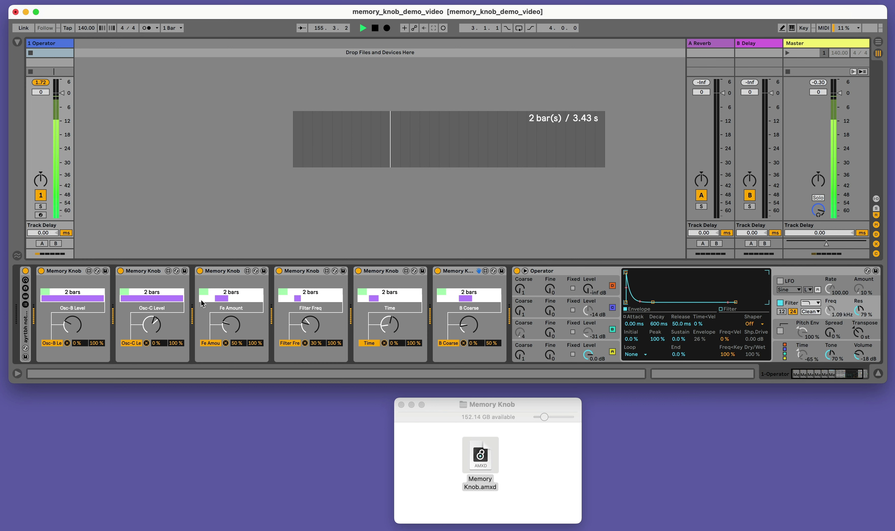
click(138, 298)
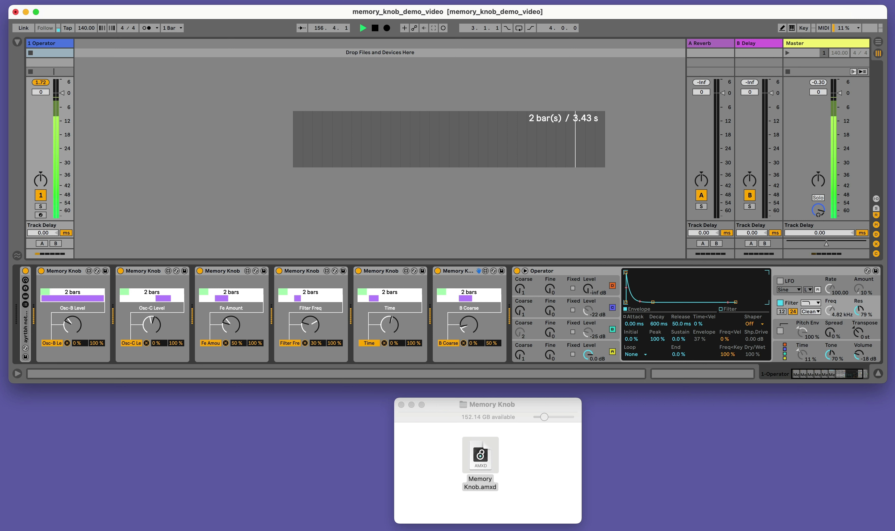
Restrict the Osc-B Level Memory Knob to a short section at its loop's start and shift the Osc-C Level, Fe Amount and B Coarse sections.
click(68, 298)
drag(74, 299, 46, 298)
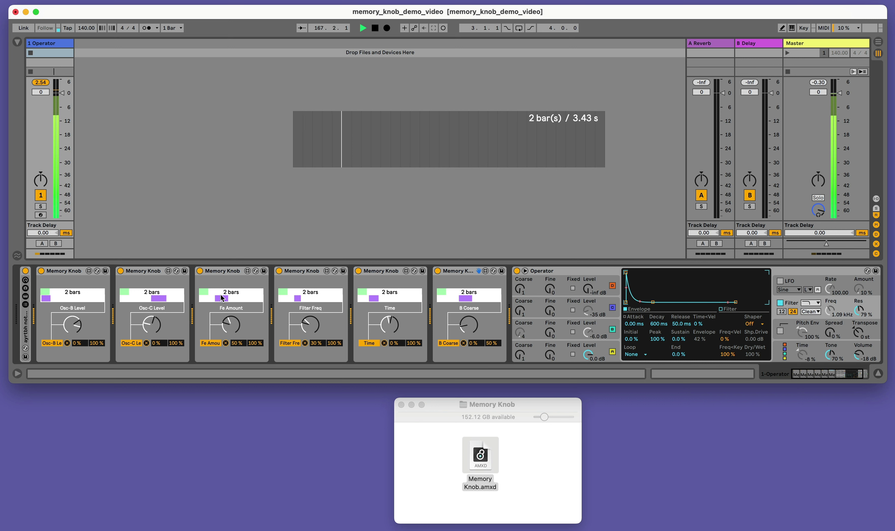
drag(150, 299, 158, 298)
drag(222, 299, 237, 299)
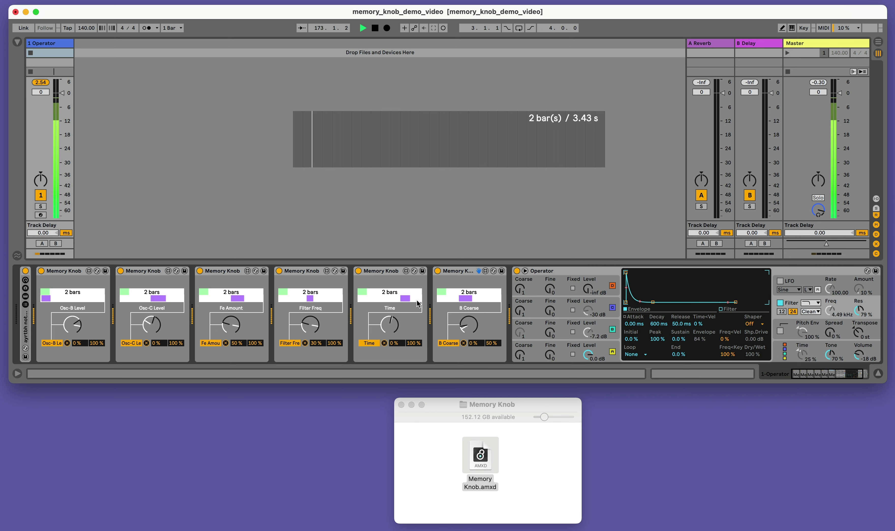
drag(466, 301, 449, 301)
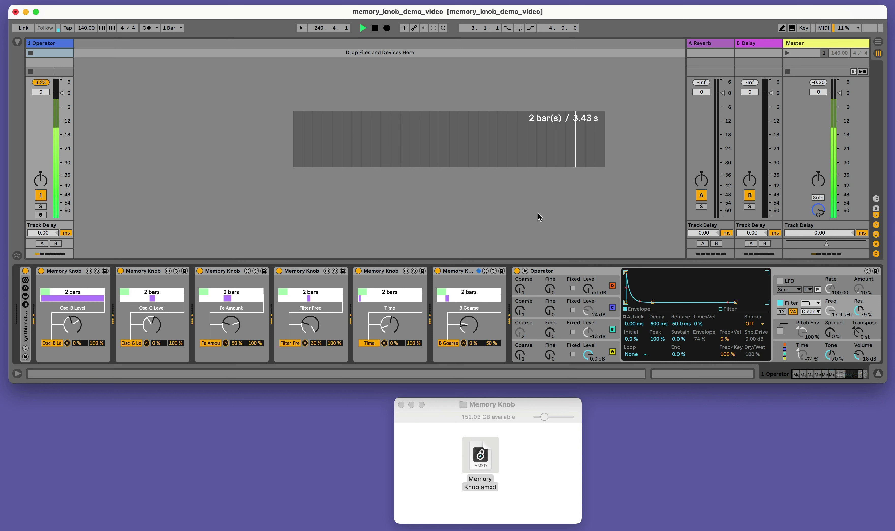
Try a short section of the Osc-B Level Memory Knob's loop and move the Filter Freq section to the later part of its loop.
drag(310, 298, 304, 298)
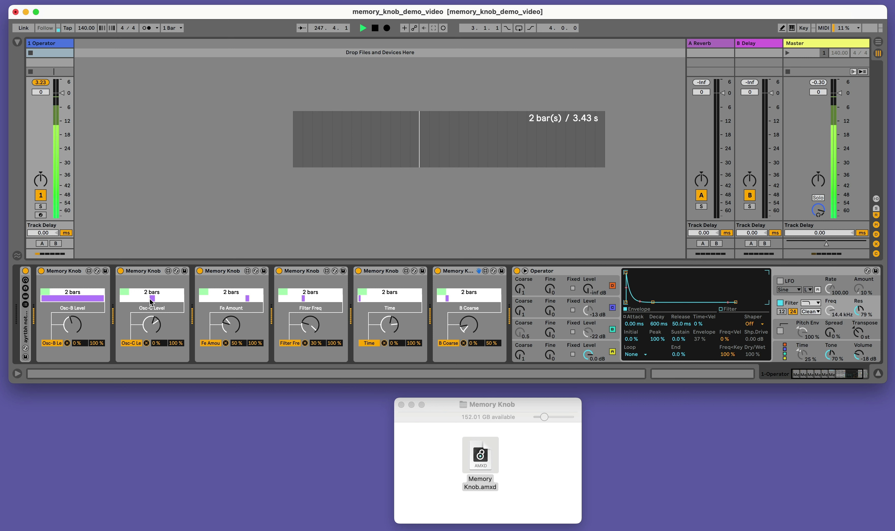
mouse_move(64, 298)
mouse_down()
mouse_move(74, 298)
mouse_move(51, 299)
mouse_move(72, 307)
mouse_up()
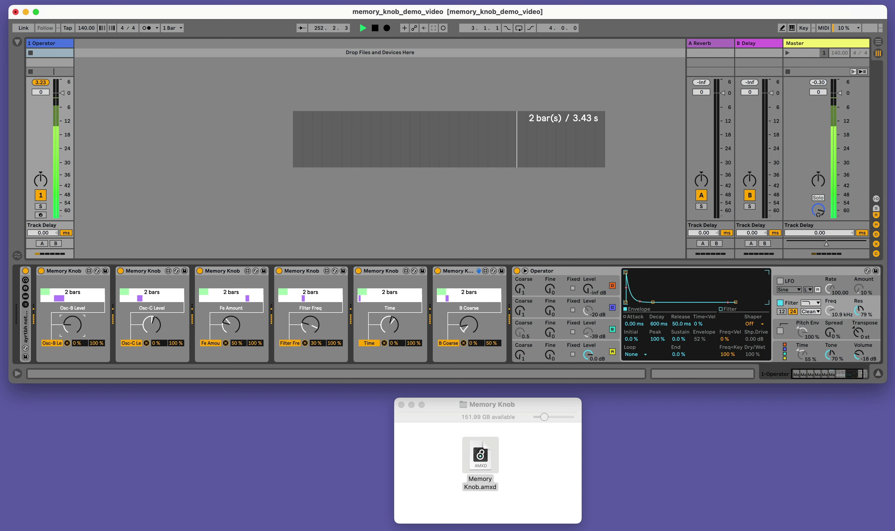
click(190, 225)
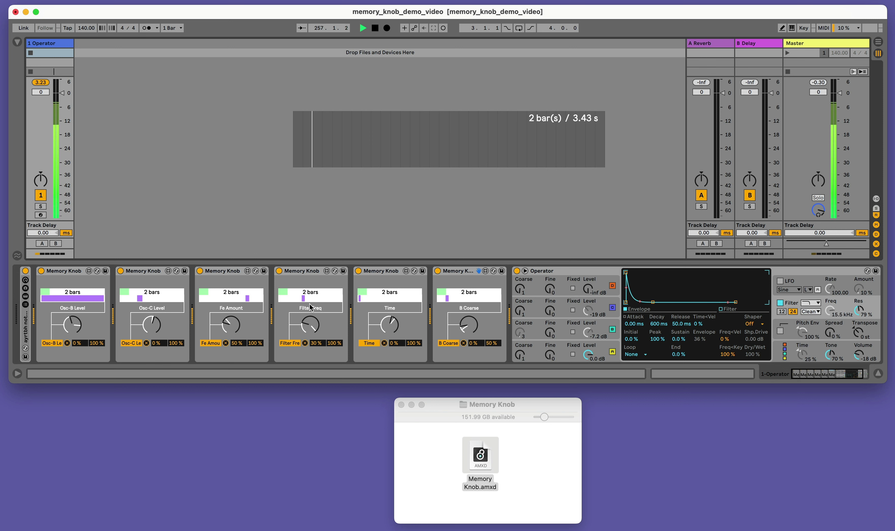
drag(303, 300, 326, 299)
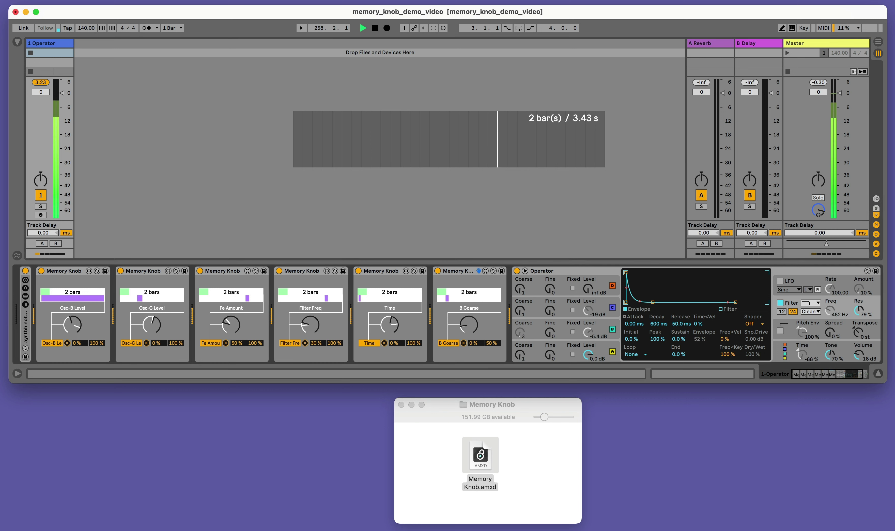